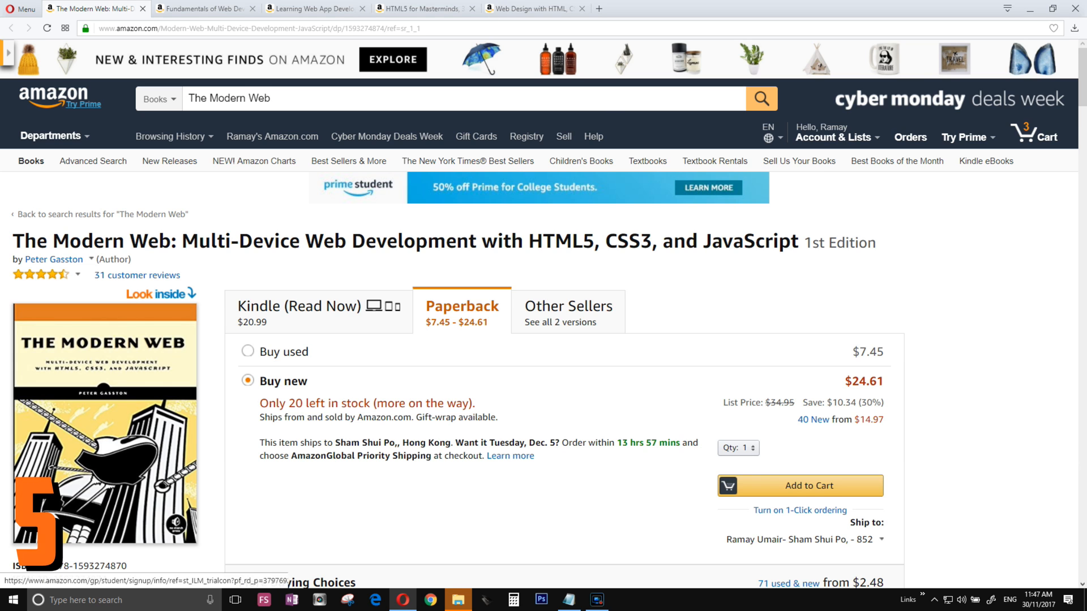
Bring up the Fundamentals of Web Development (2nd Edition) product page from its browser tab
left_click(204, 8)
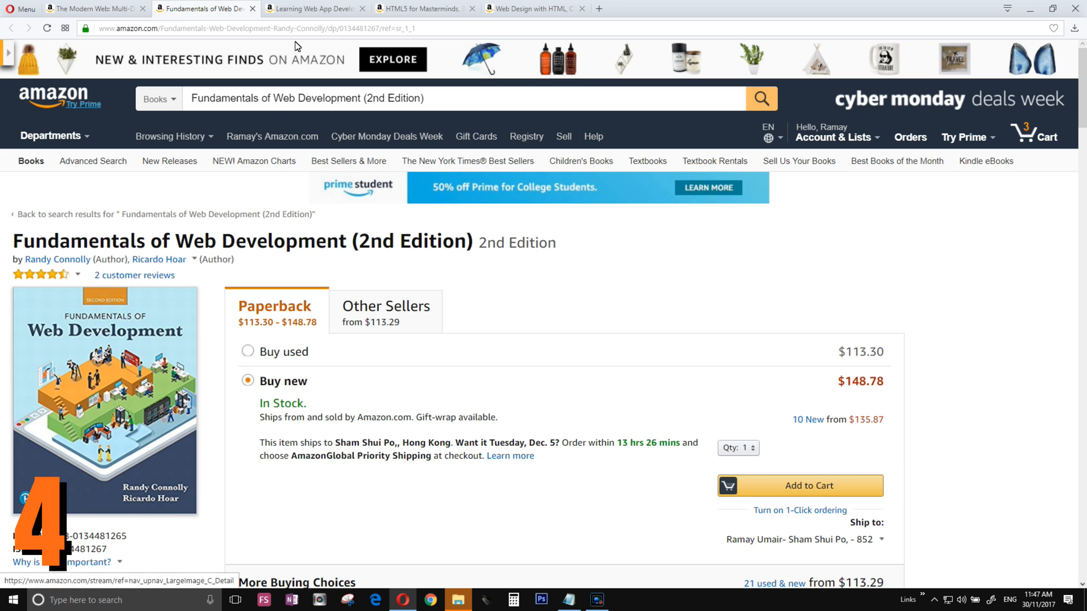
Bring up the Learning Web App Development (1st Edition) product page, paperback $21.18
left_click(298, 9)
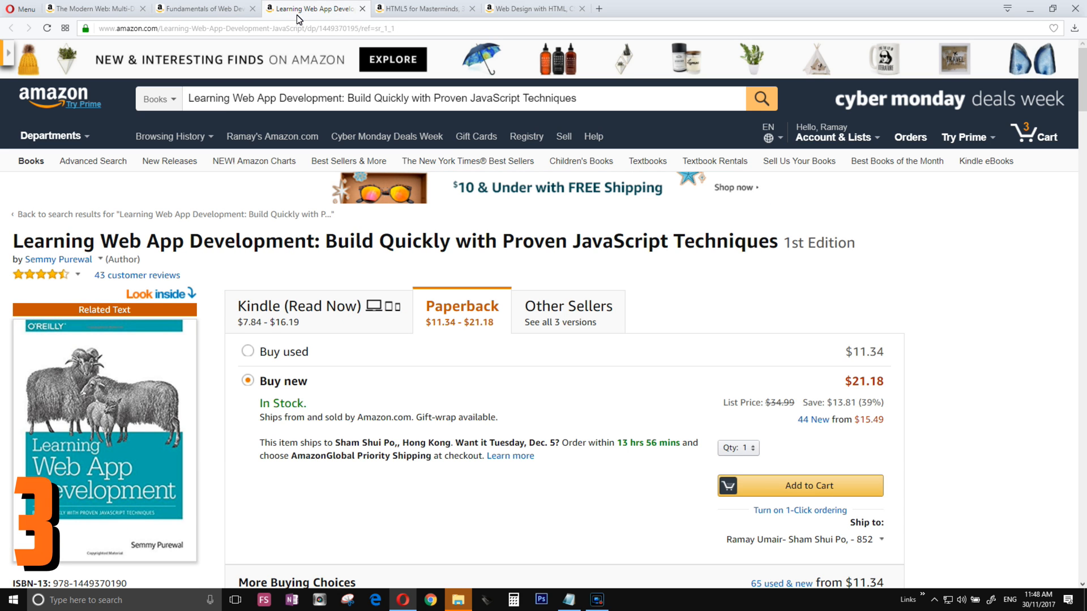
scroll(219, 303, "down", 8)
scroll(218, 304, "down", 8)
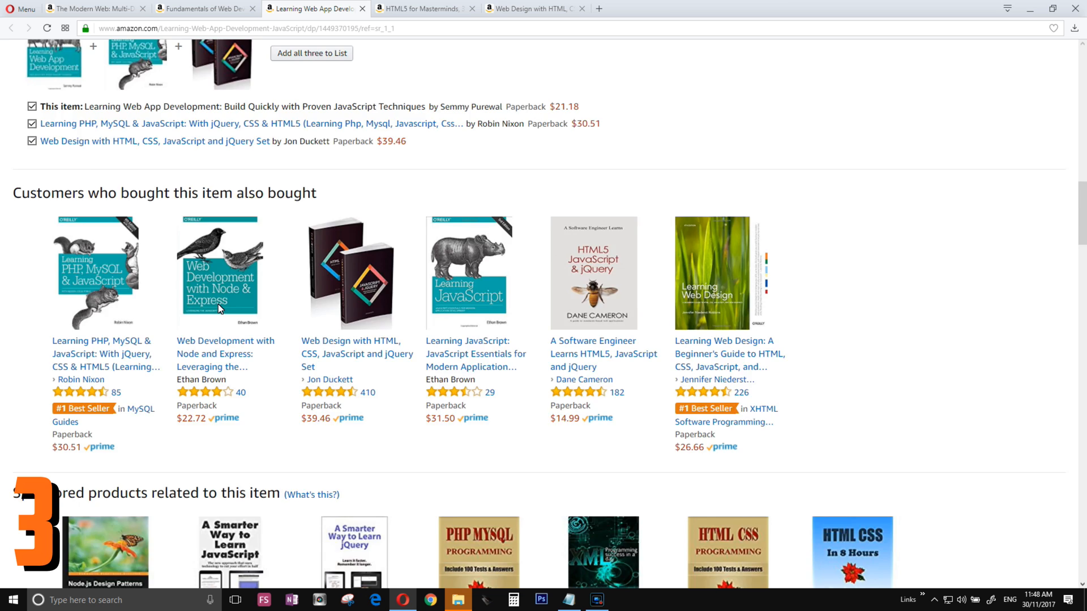
scroll(219, 306, "down", 6)
scroll(218, 307, "down", 6)
scroll(219, 308, "up", 15)
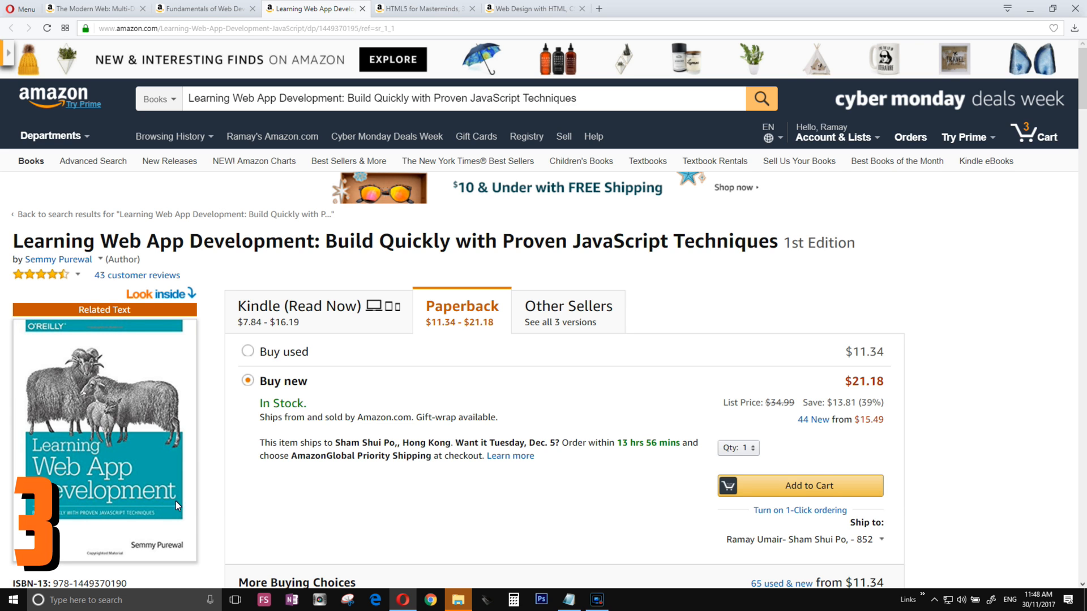
scroll(212, 395, "down", 2)
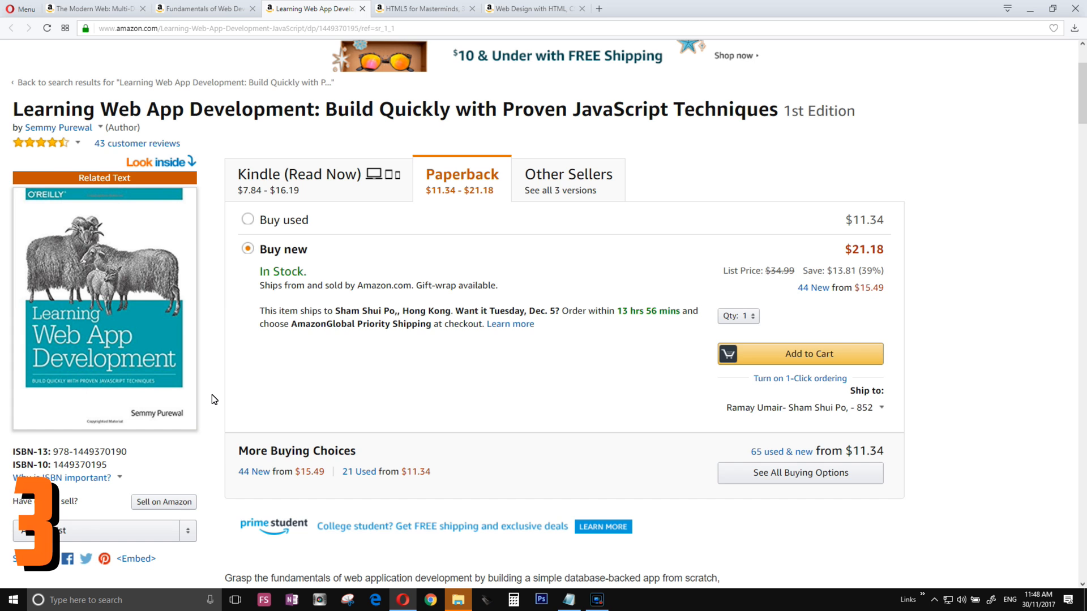
scroll(211, 395, "up", 3)
Bring up the HTML5 for Masterminds (3rd Edition) product page, paperback $24.95
left_click(416, 9)
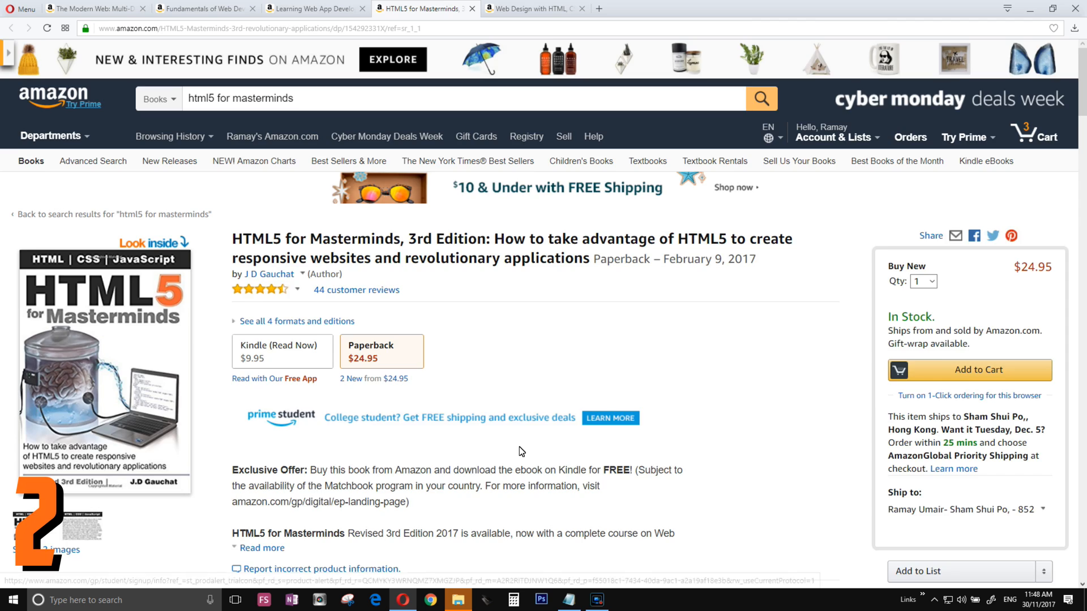
scroll(518, 448, "down", 10)
scroll(516, 455, "down", 10)
scroll(510, 459, "down", 1)
scroll(492, 493, "up", 8)
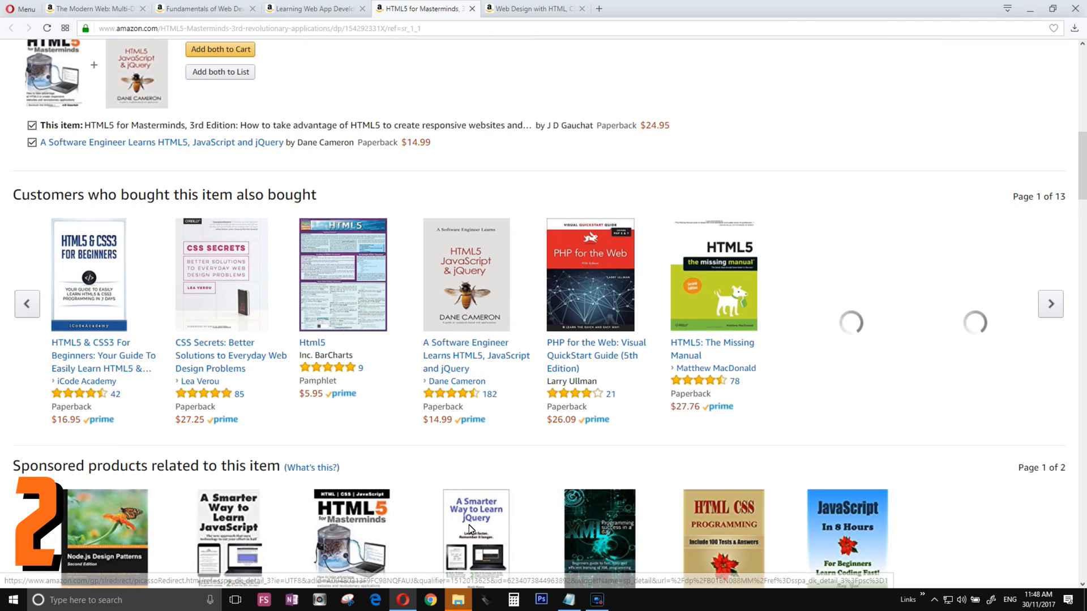
scroll(465, 533, "up", 10)
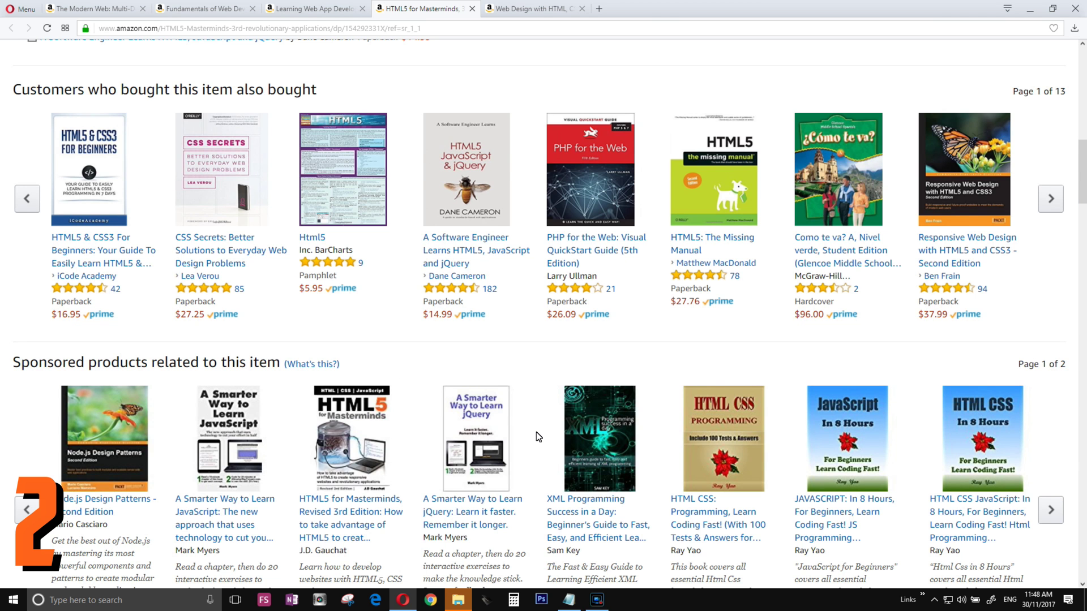
scroll(536, 432, "up", 1)
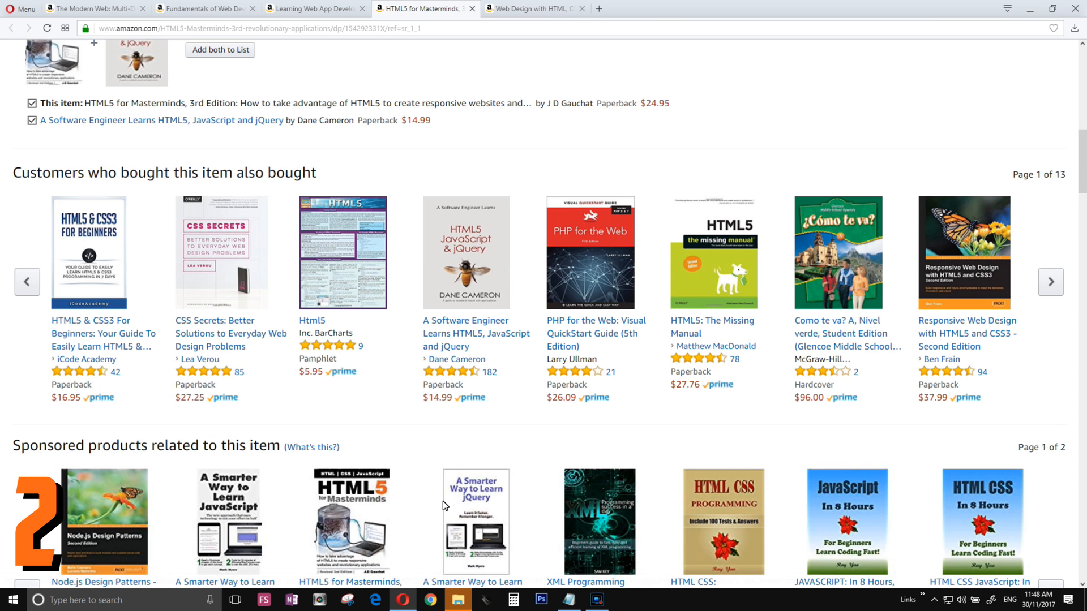
scroll(443, 502, "up", 5)
scroll(315, 481, "up", 5)
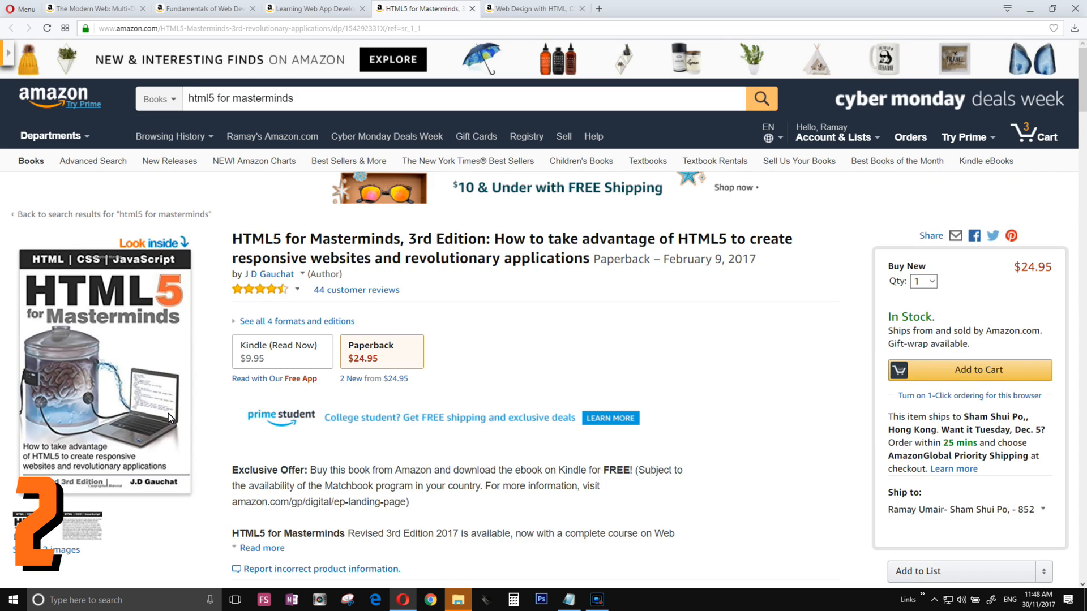
scroll(154, 419, "down", 1)
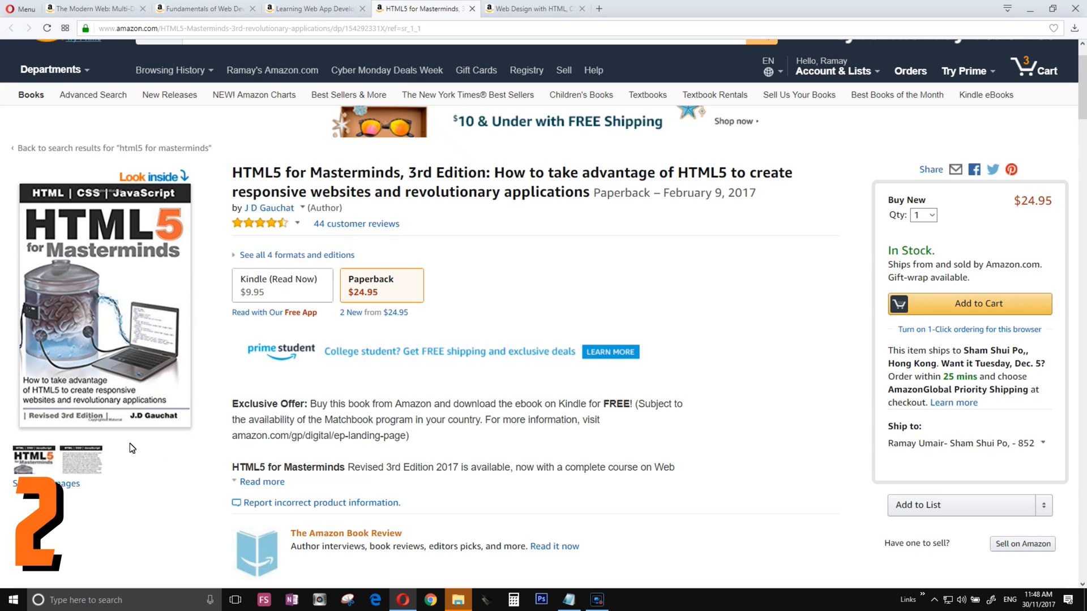
Bring up the Web Design with HTML, CSS, JavaScript and jQuery Set page, paperback $39.46
left_click(531, 9)
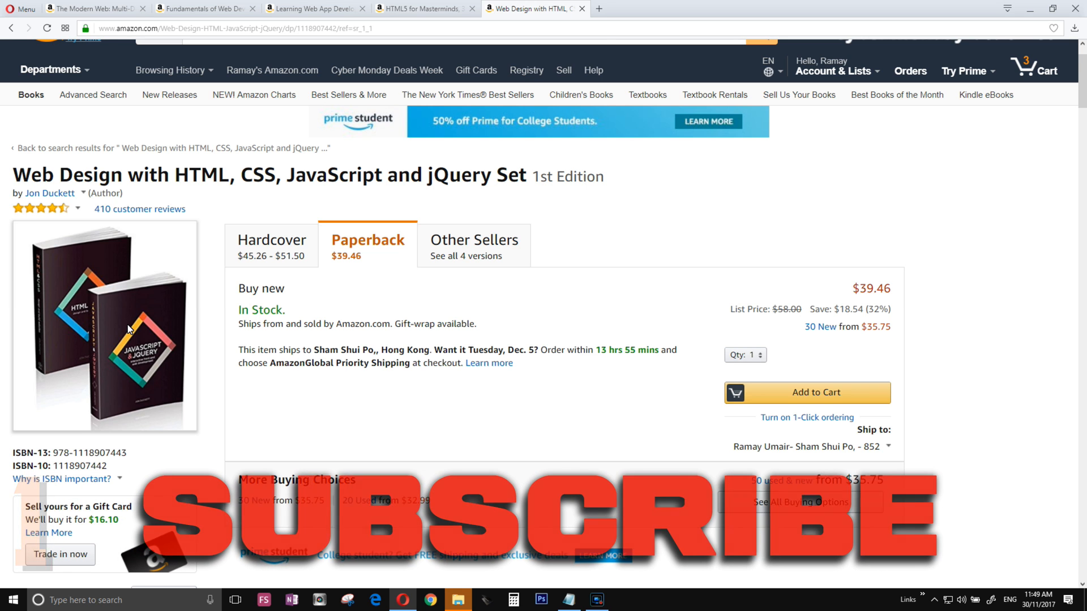
scroll(130, 328, "down", 5)
scroll(145, 348, "down", 6)
scroll(145, 348, "down", 5)
scroll(144, 348, "down", 2)
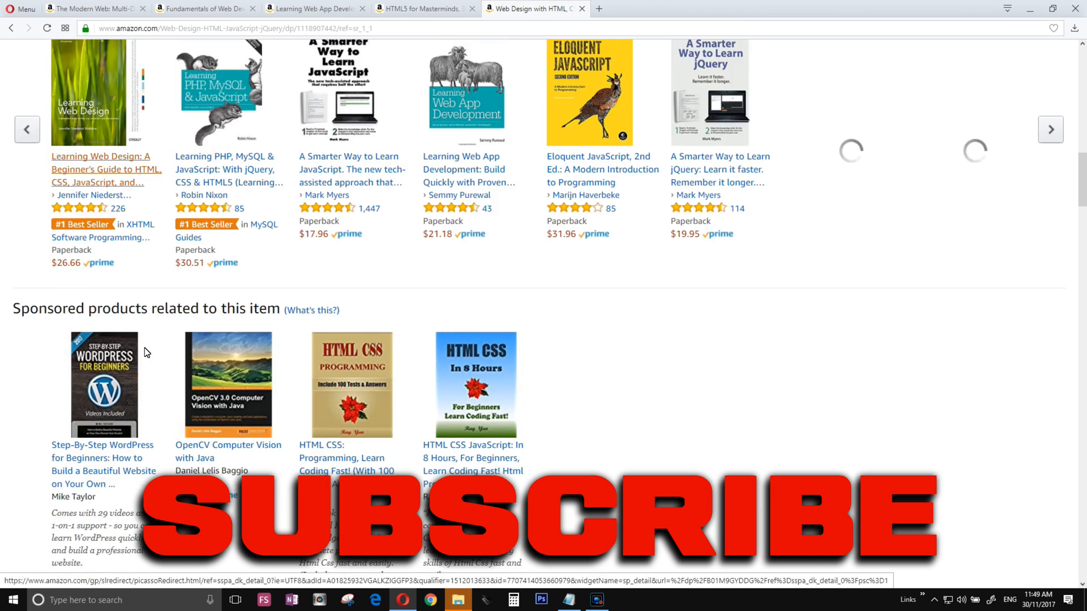
scroll(145, 348, "up", 3)
scroll(144, 348, "up", 10)
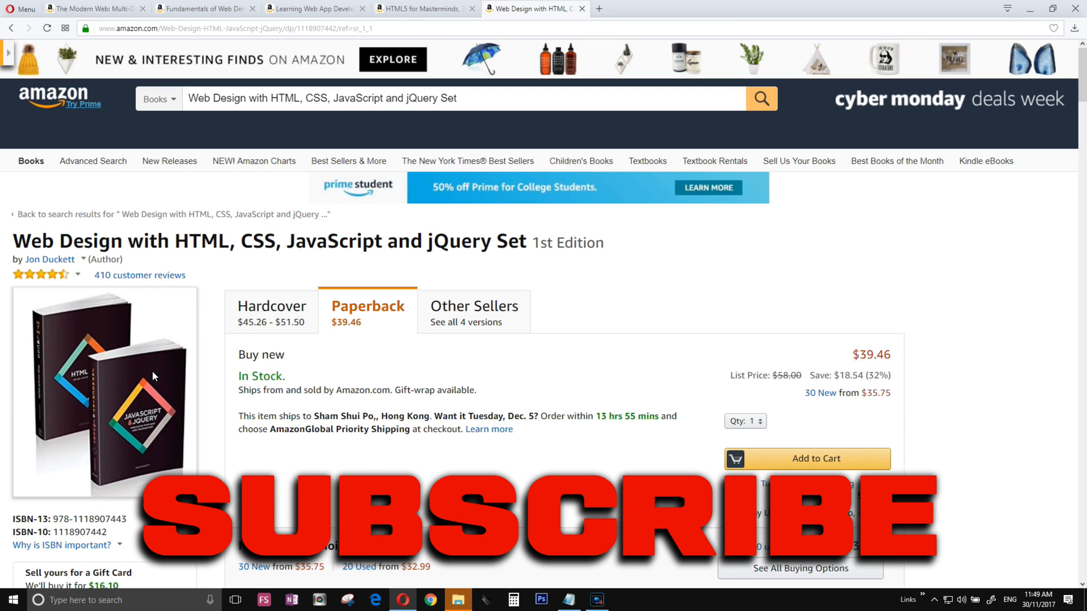